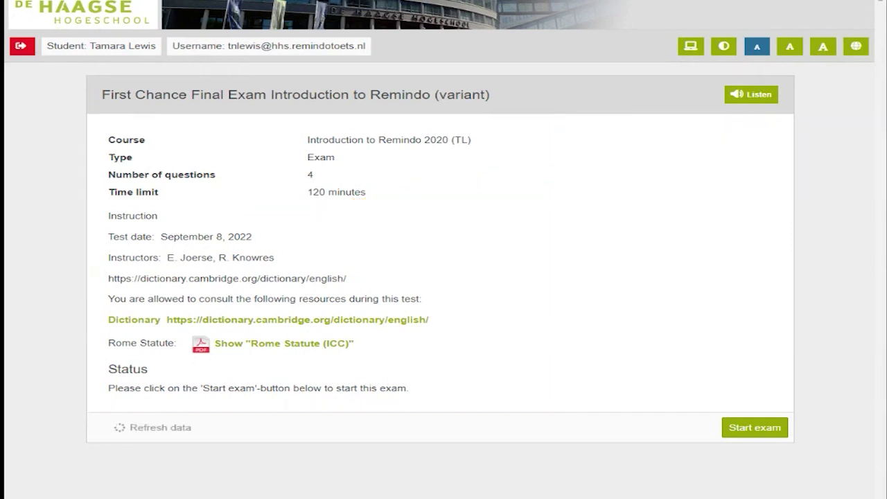
# Open the Rome Statute reference PDF, look through it, and close it again
pyautogui.click(237, 345)
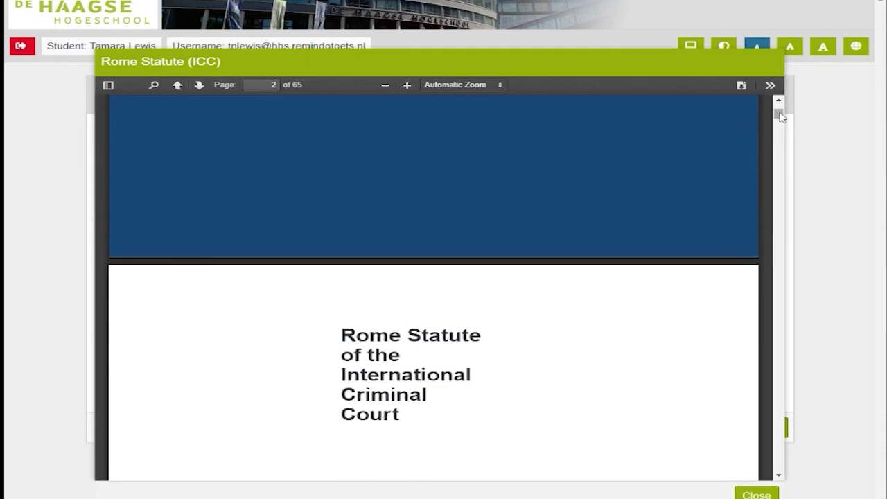
pyautogui.scroll(3, 776, 125)
pyautogui.moveTo(777, 115)
pyautogui.mouseDown()
pyautogui.moveTo(771, 158)
pyautogui.moveTo(772, 122)
pyautogui.mouseUp()
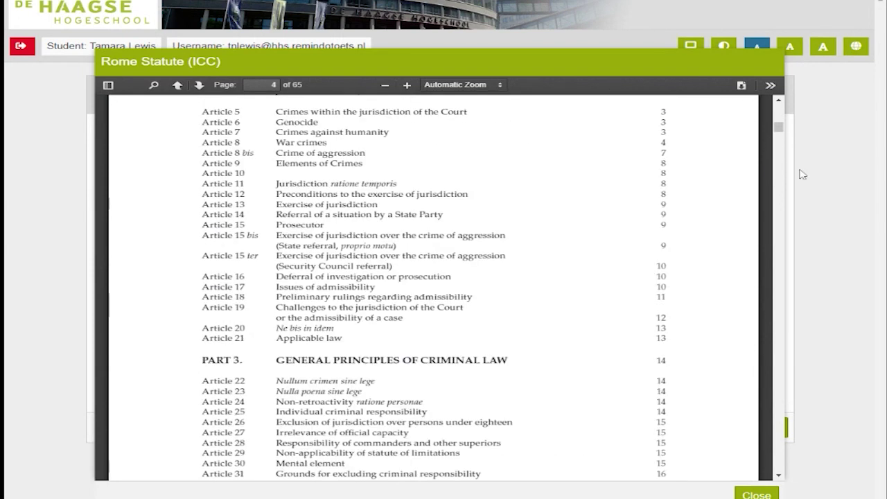
pyautogui.click(757, 494)
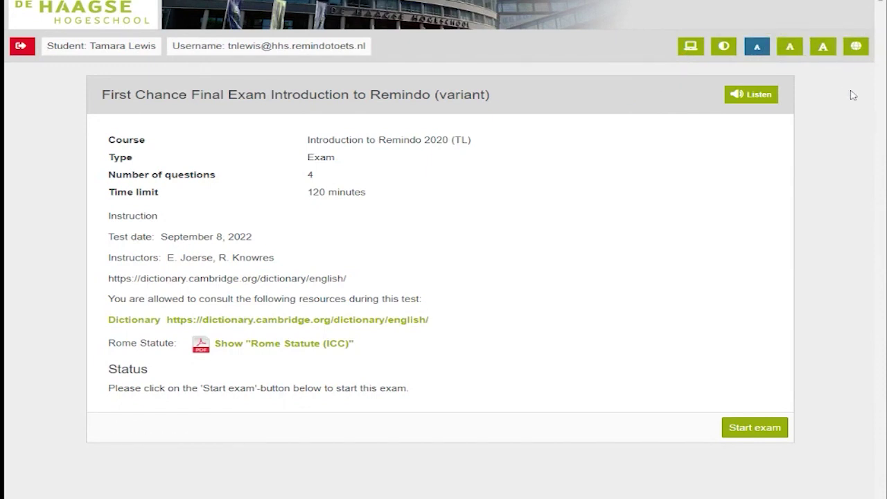
# Pick English from the globe's language menu so the exam overview stays in English
pyautogui.click(859, 55)
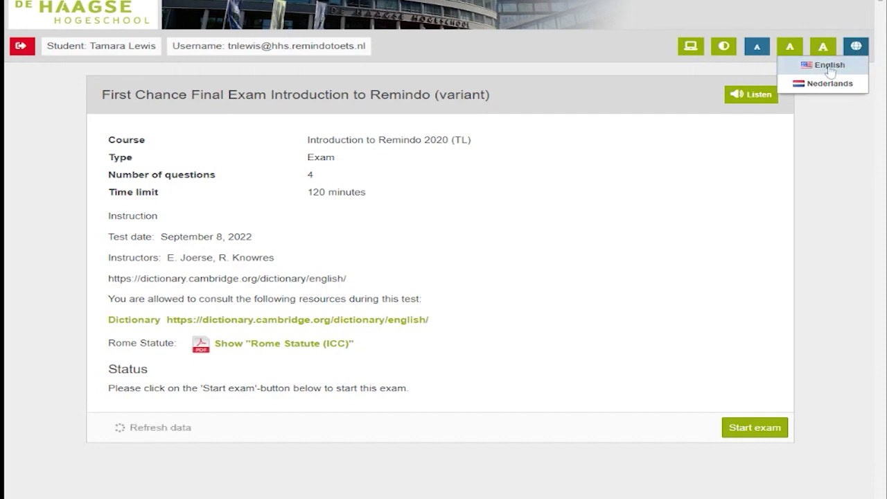
pyautogui.click(830, 66)
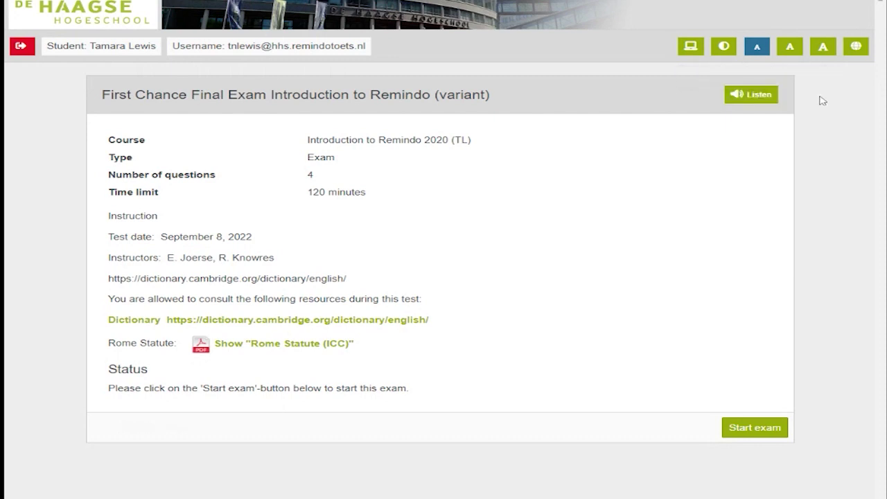
# Start the Introduction to Remindo final exam
pyautogui.click(760, 430)
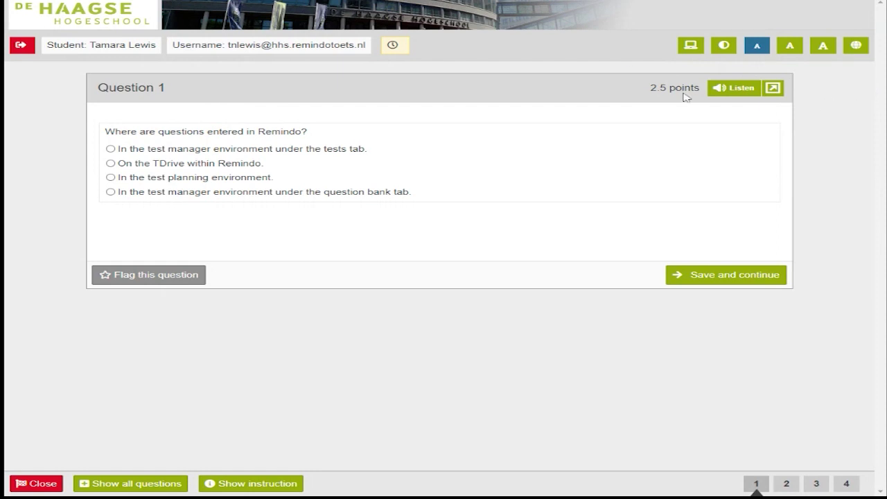
pyautogui.moveTo(676, 89)
pyautogui.click(51, 486)
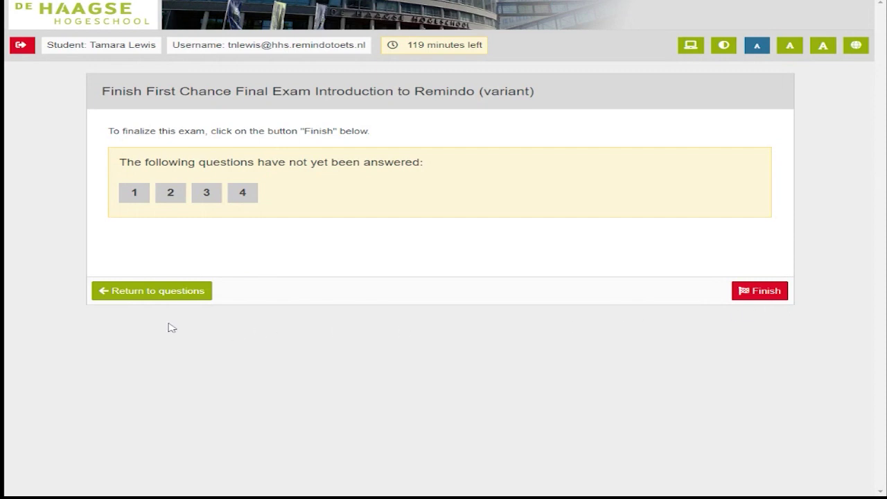
pyautogui.click(129, 295)
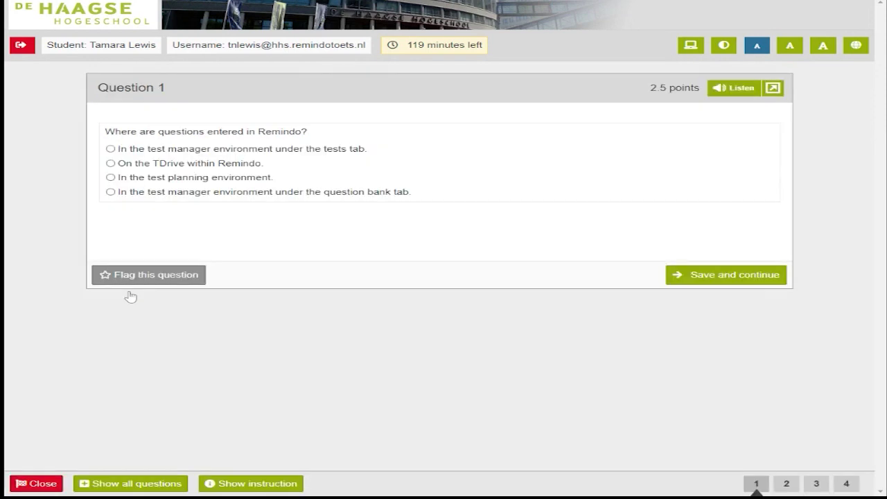
# Show all four questions on one page, then scroll through them and back to the top
pyautogui.click(176, 485)
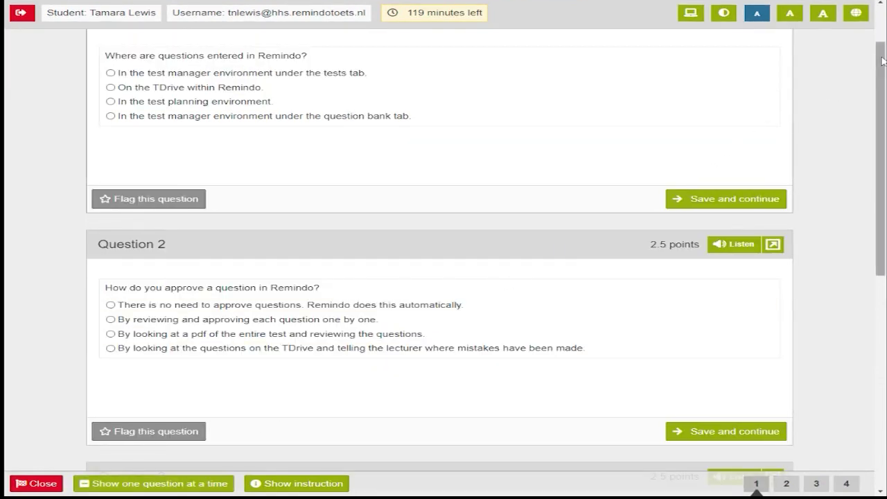
pyautogui.moveTo(873, 60); pyautogui.dragTo(874, 38)
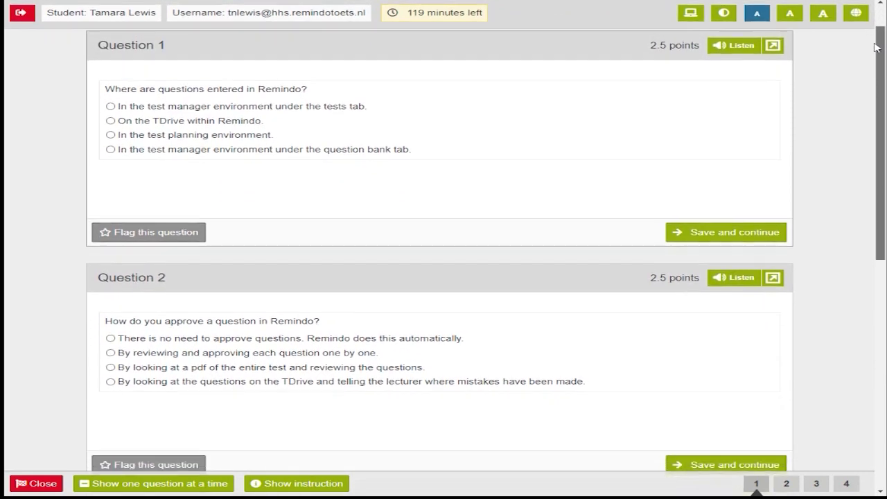
pyautogui.scroll(-3, 872, 38)
pyautogui.scroll(-4, 444, 264)
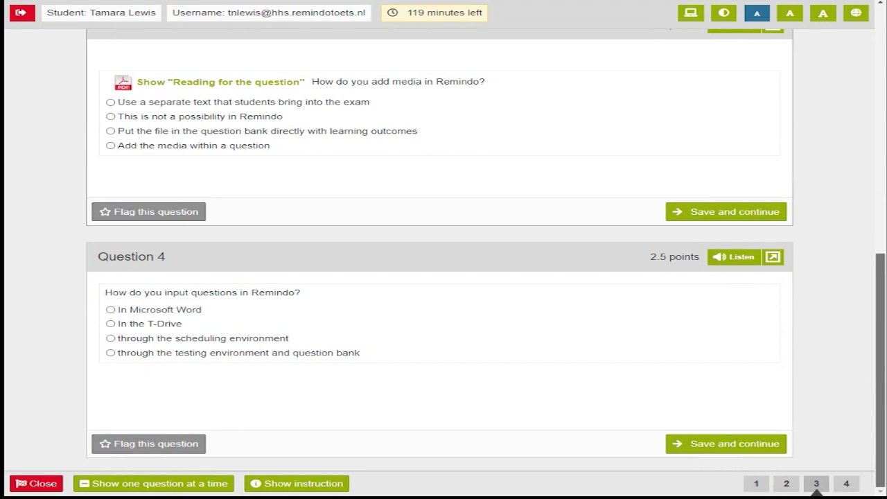
pyautogui.scroll(8, 850, 28)
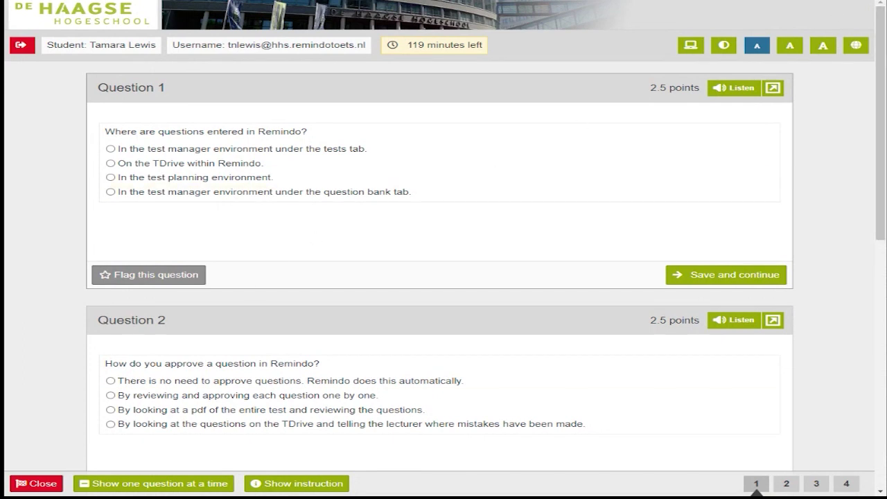
# Open the Rome Statute from the exam instructions and search it for 'war crime'
pyautogui.click(267, 488)
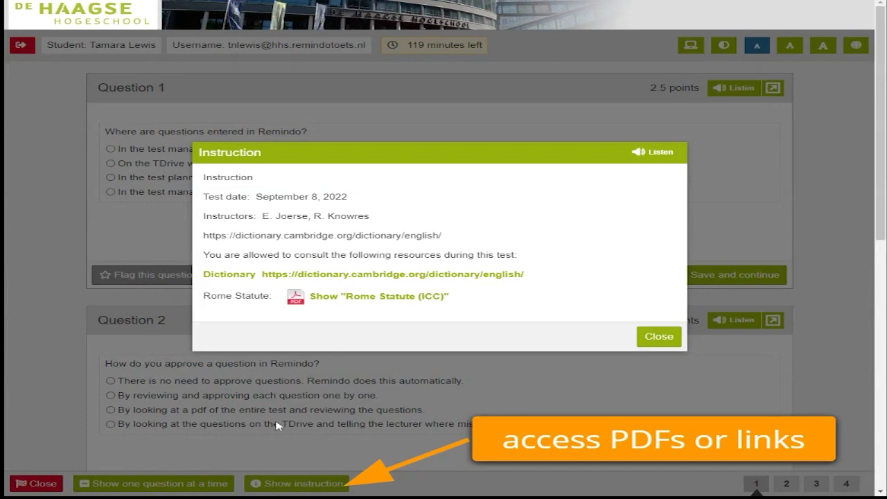
pyautogui.click(353, 297)
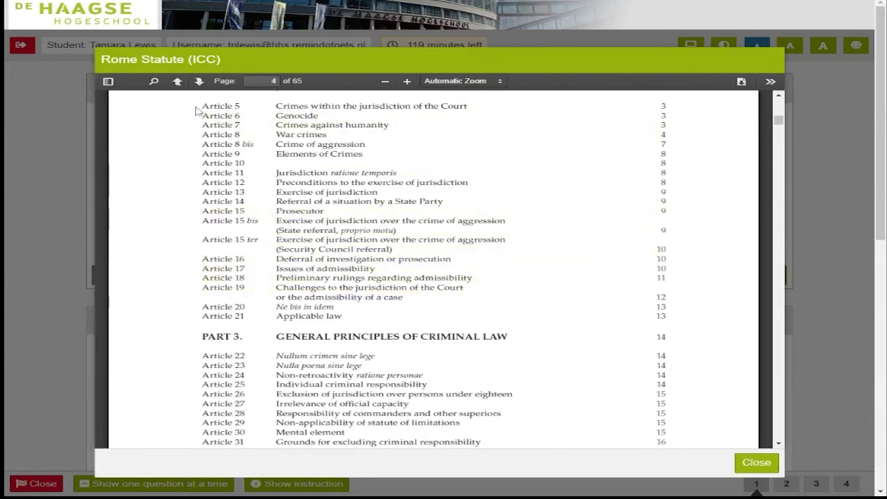
pyautogui.click(154, 81)
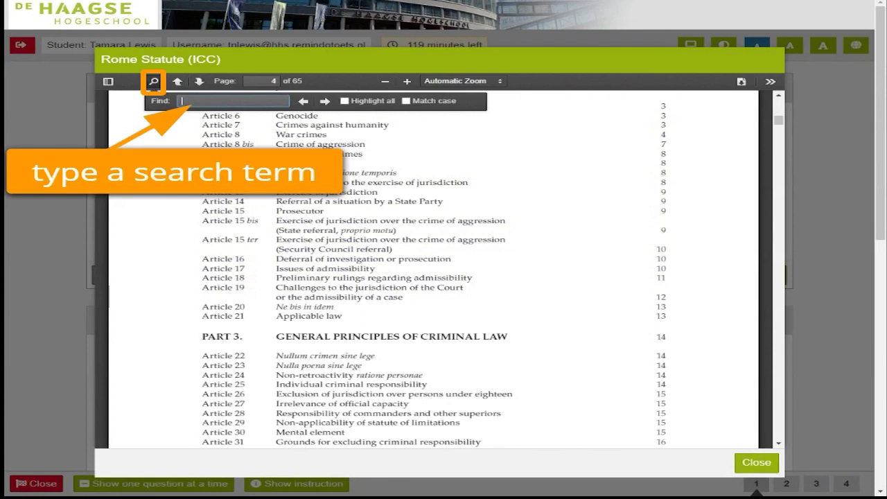
pyautogui.write('war')
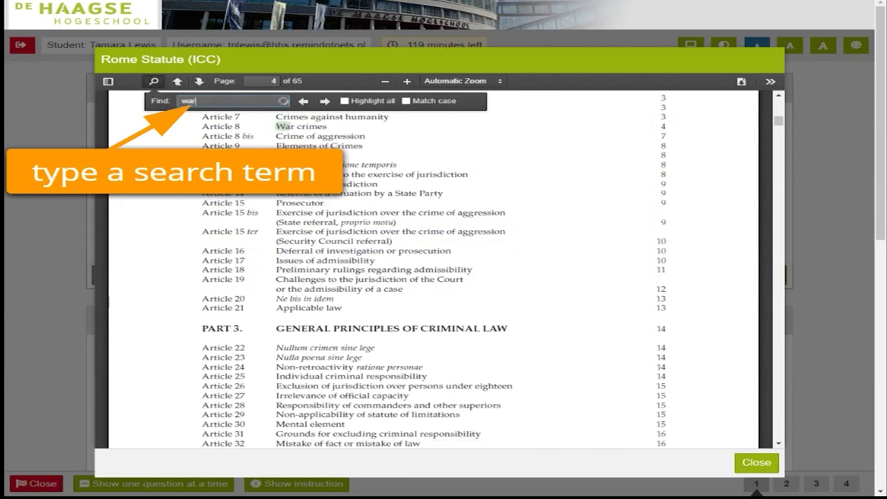
pyautogui.write(' crime')
# Step through the 'war crime' matches to paragraph 1, then close the statute viewer
pyautogui.click(325, 101)
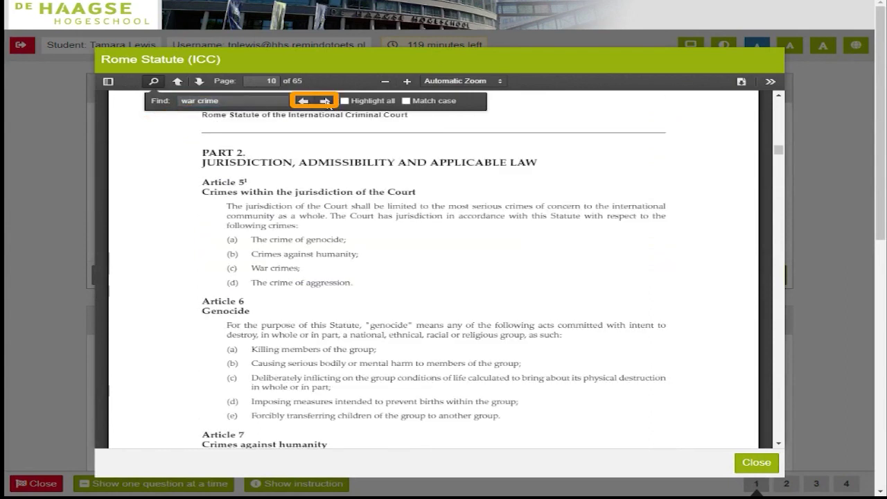
pyautogui.click(326, 102)
pyautogui.click(325, 101)
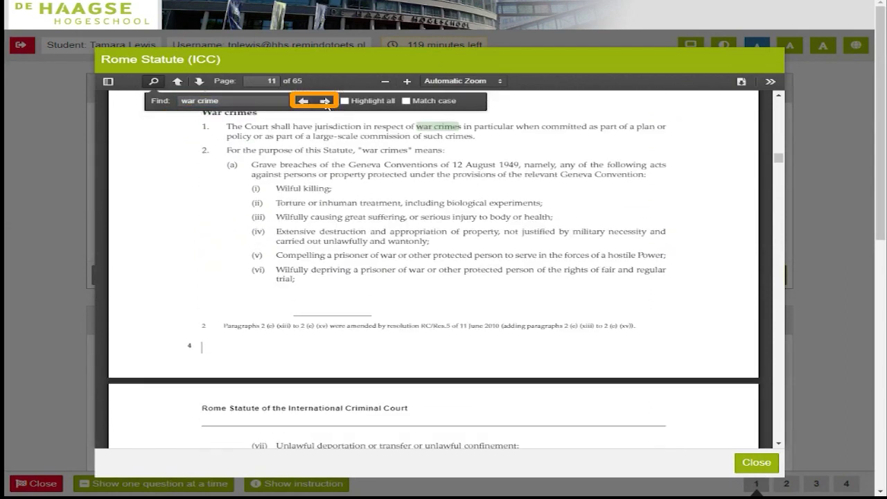
pyautogui.click(325, 102)
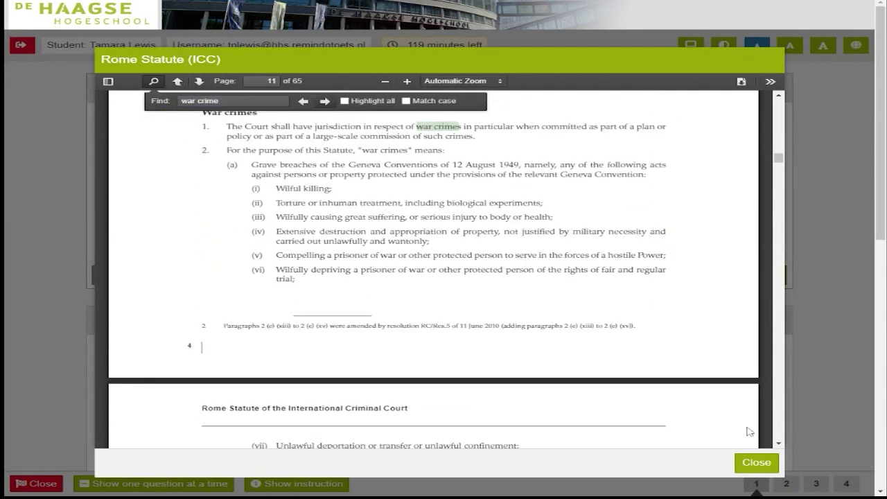
pyautogui.click(756, 463)
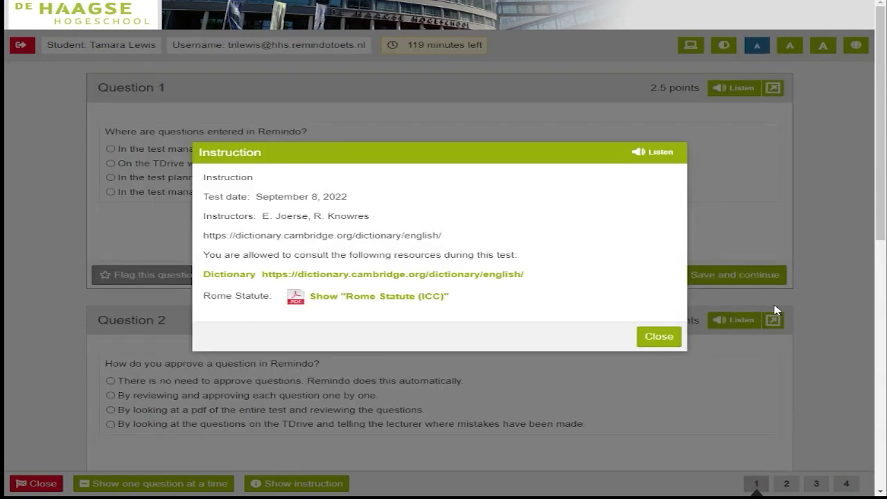
# Close the instructions and switch the exam to one question per page
pyautogui.click(666, 337)
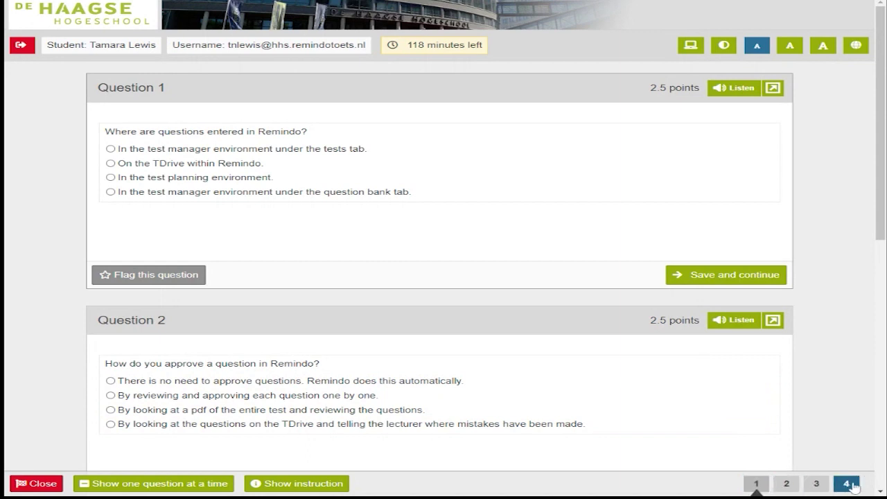
pyautogui.click(788, 483)
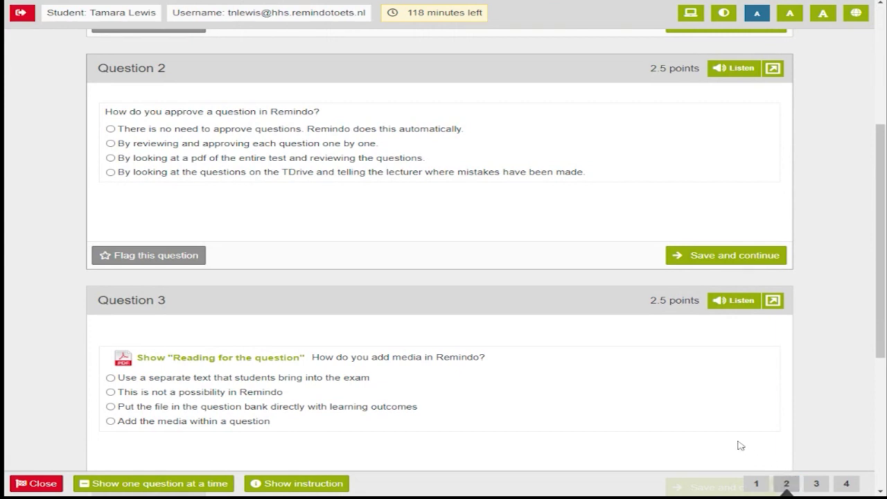
pyautogui.click(121, 484)
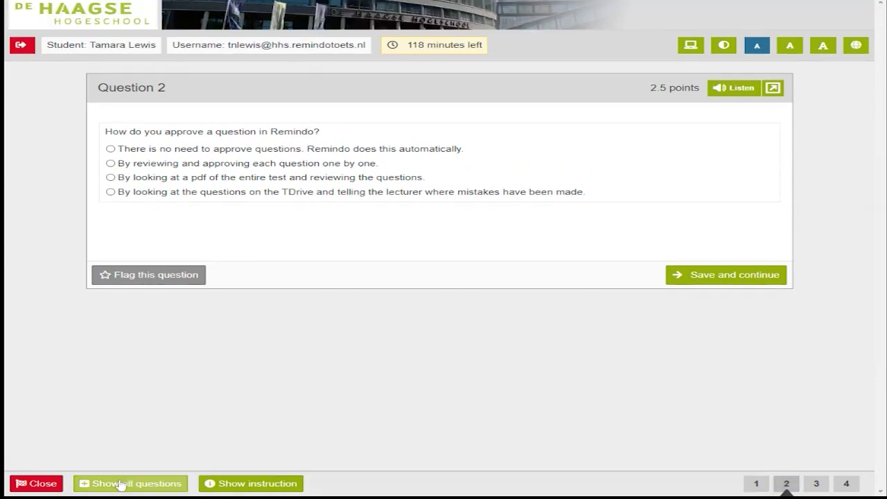
# Step through Questions 3, 2 and 4, ending back on Question 1
pyautogui.click(816, 484)
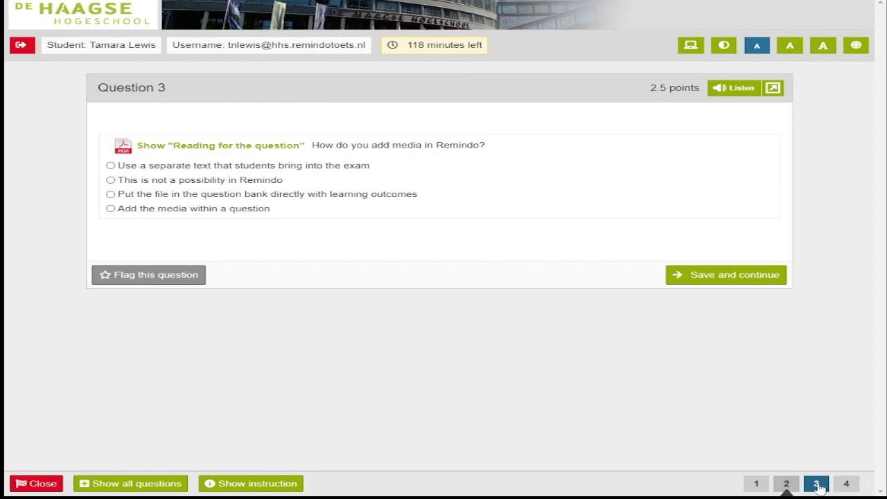
pyautogui.click(788, 484)
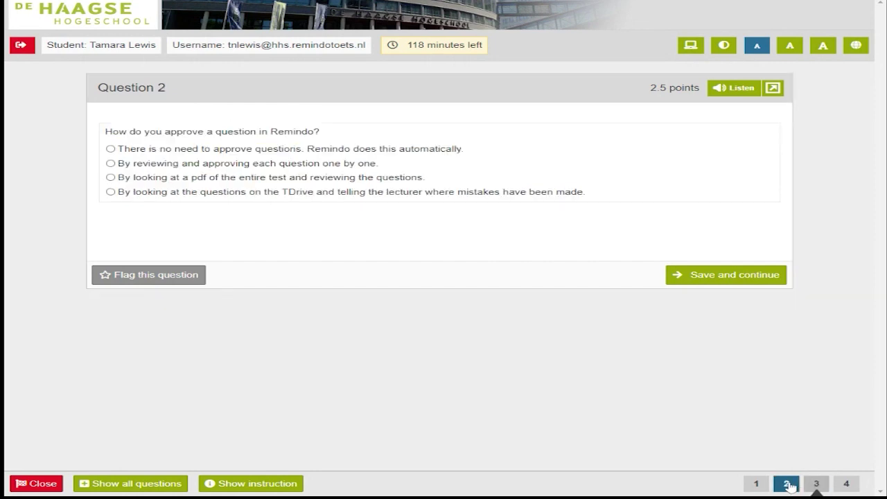
pyautogui.click(847, 484)
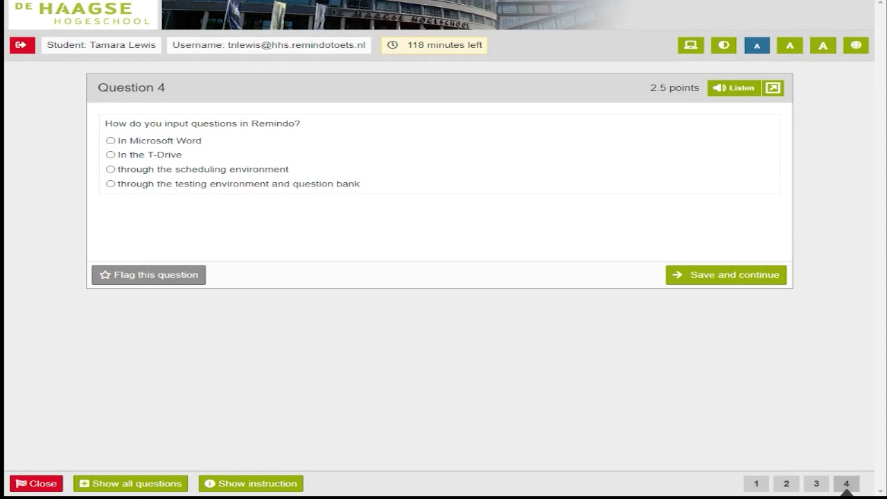
pyautogui.click(756, 483)
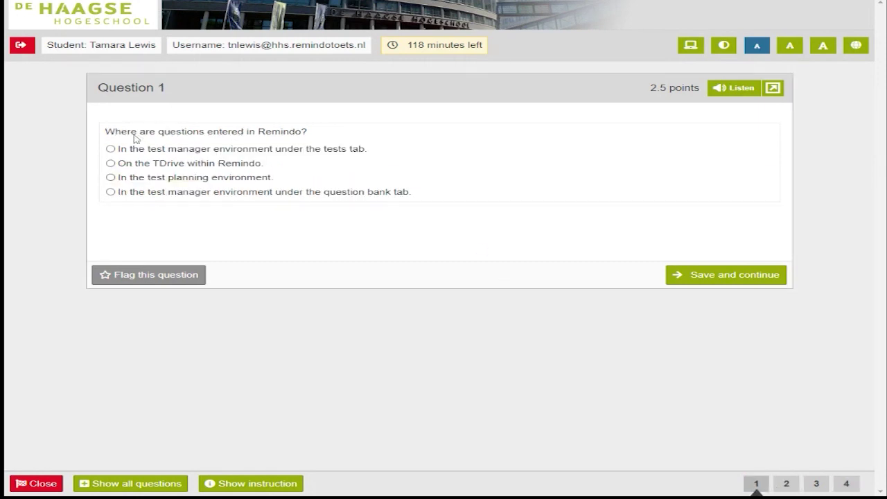
# Answer and save Questions 1–4: TDrive, review-and-approve, question bank, testing environment
pyautogui.click(110, 163)
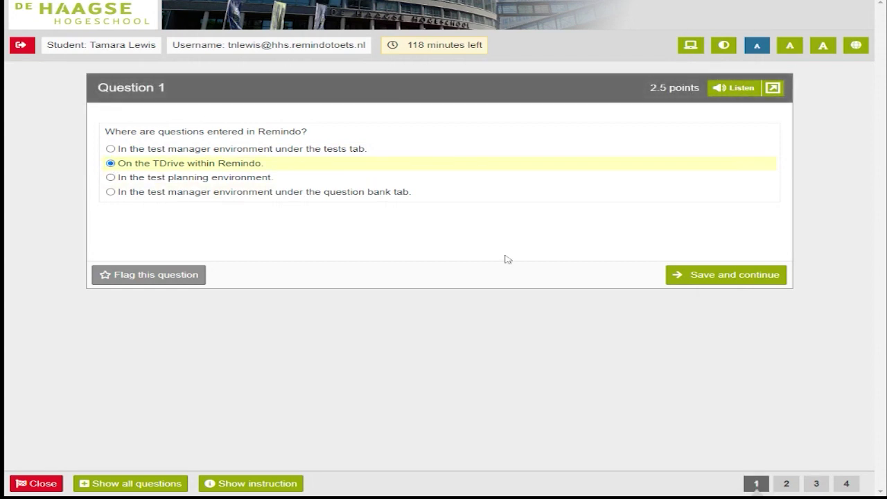
pyautogui.click(749, 275)
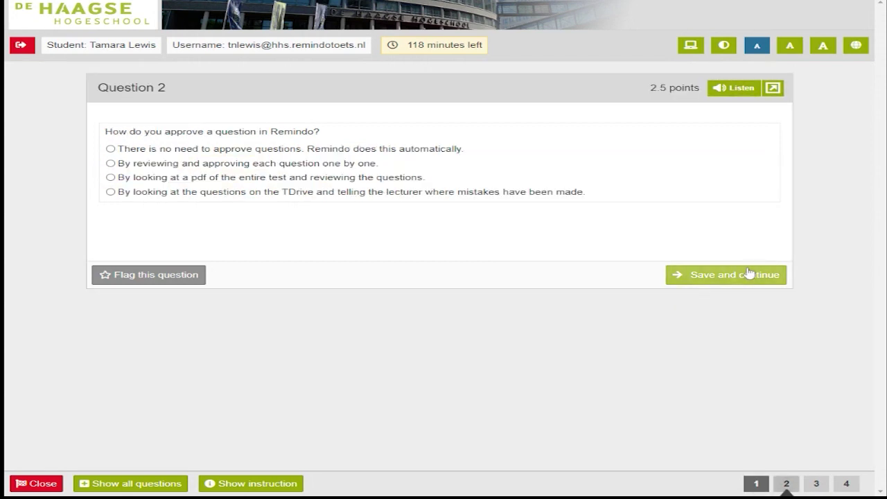
pyautogui.click(111, 164)
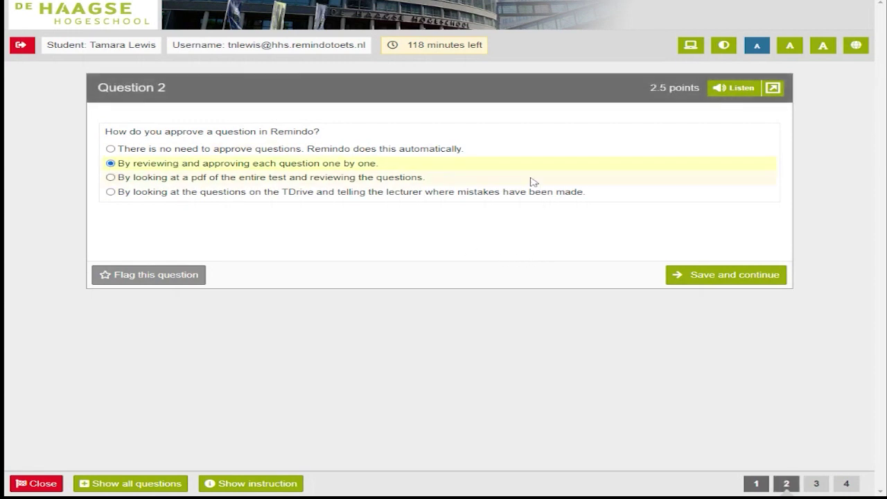
pyautogui.click(766, 276)
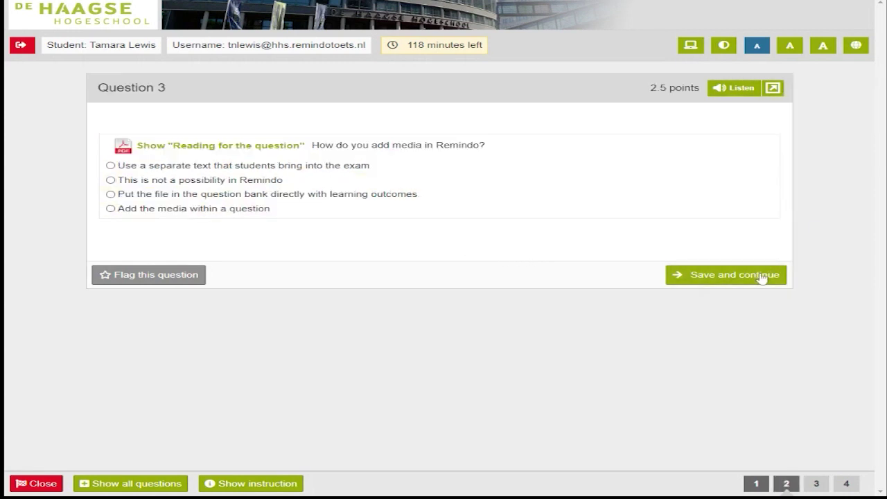
pyautogui.click(110, 195)
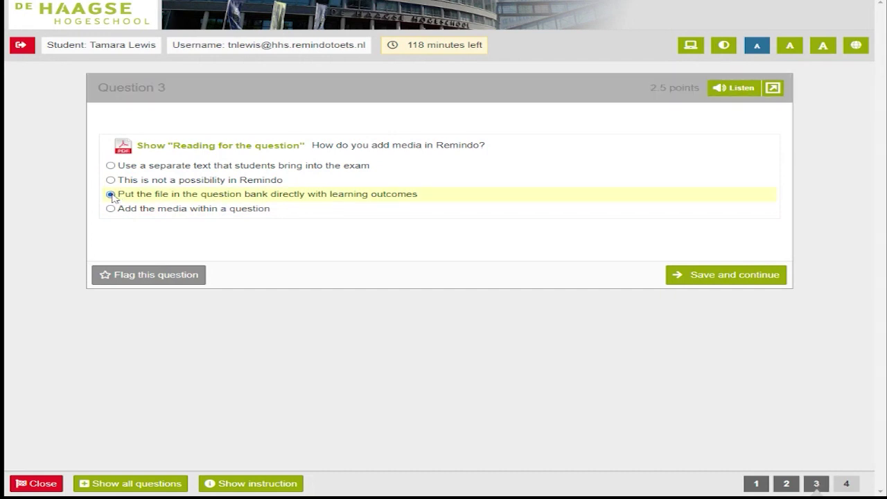
pyautogui.click(728, 276)
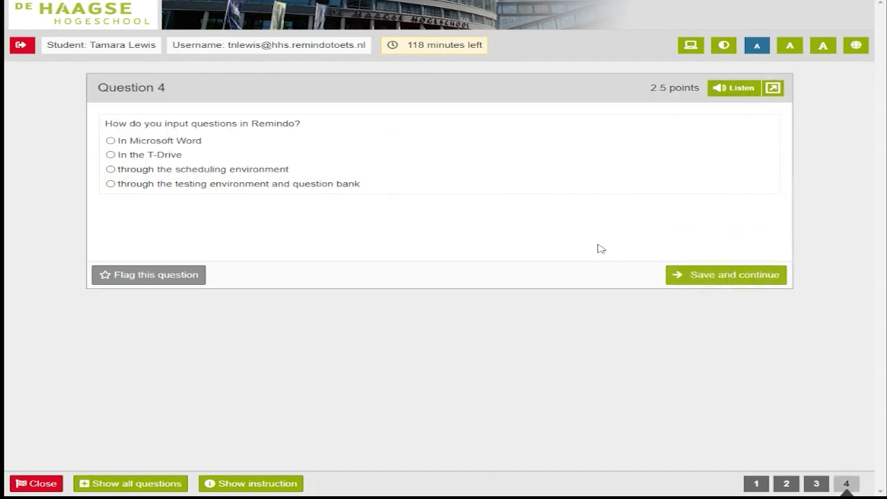
pyautogui.click(111, 185)
pyautogui.click(727, 278)
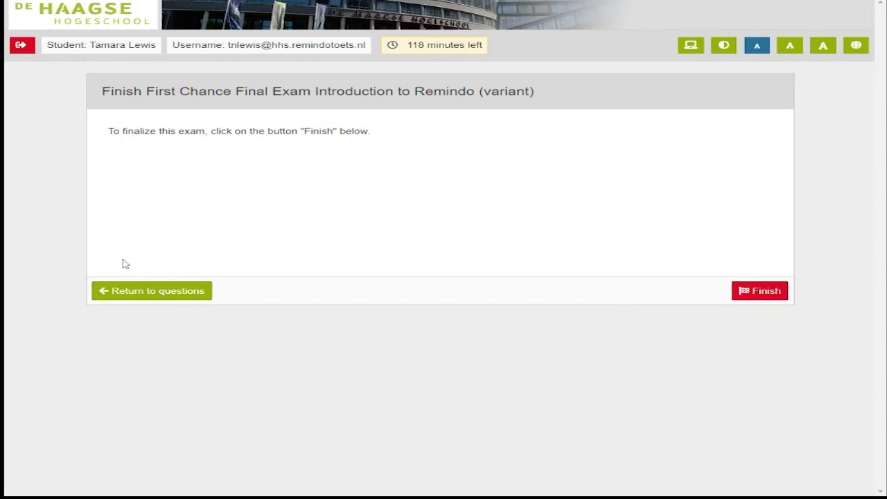
# Review the answered questions, return to the Finish page, and submit the exam
pyautogui.click(126, 292)
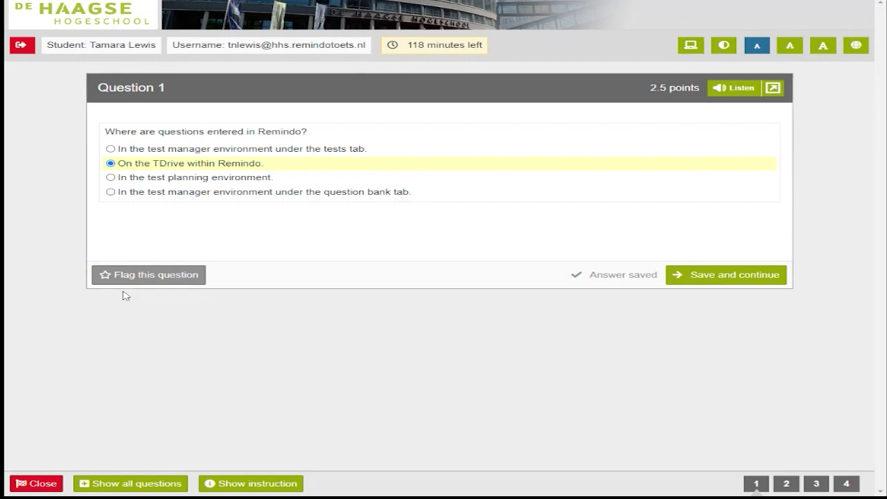
pyautogui.click(34, 484)
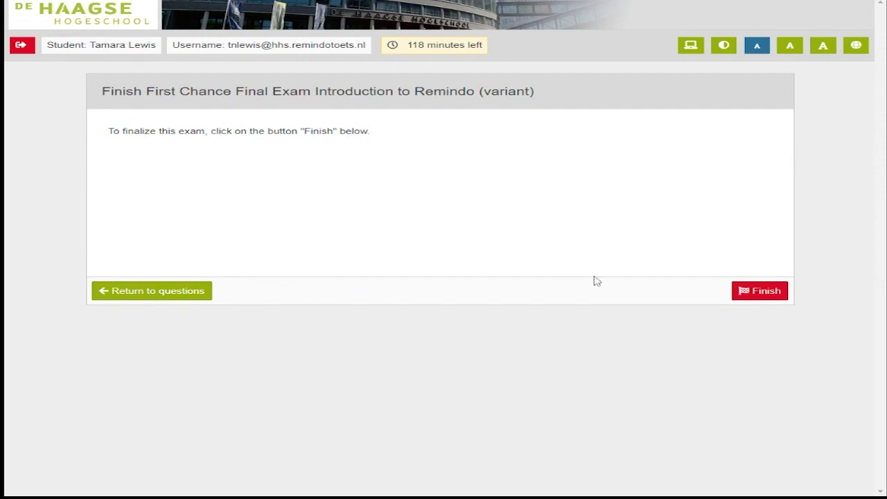
pyautogui.click(768, 291)
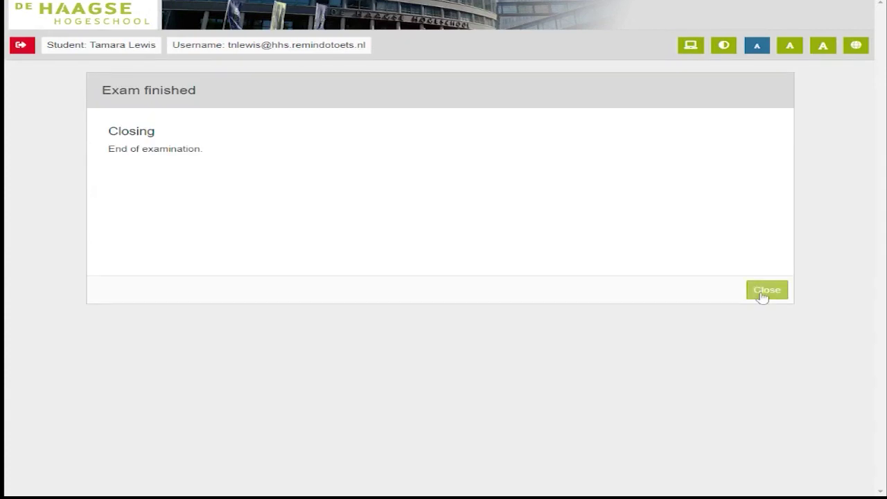